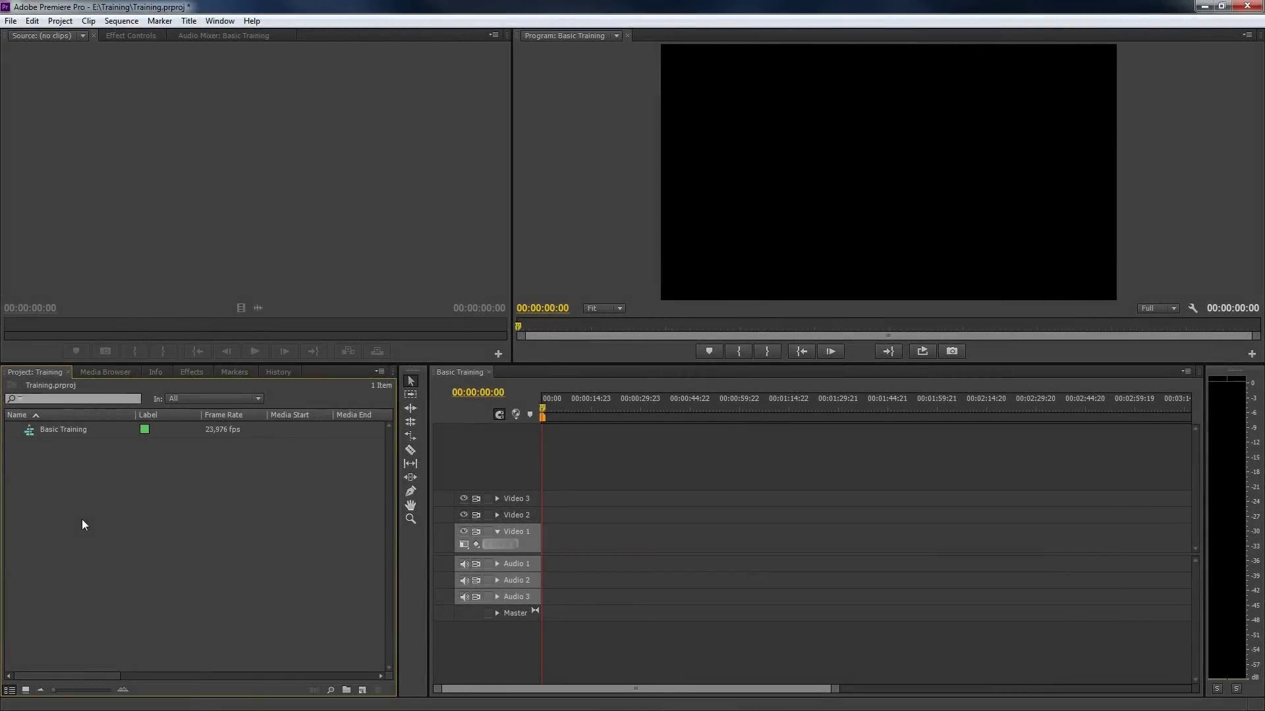
Drag the four media files from Explorer into the Training project's Project panel.
left_click_drag(87, 486, 123, 493)
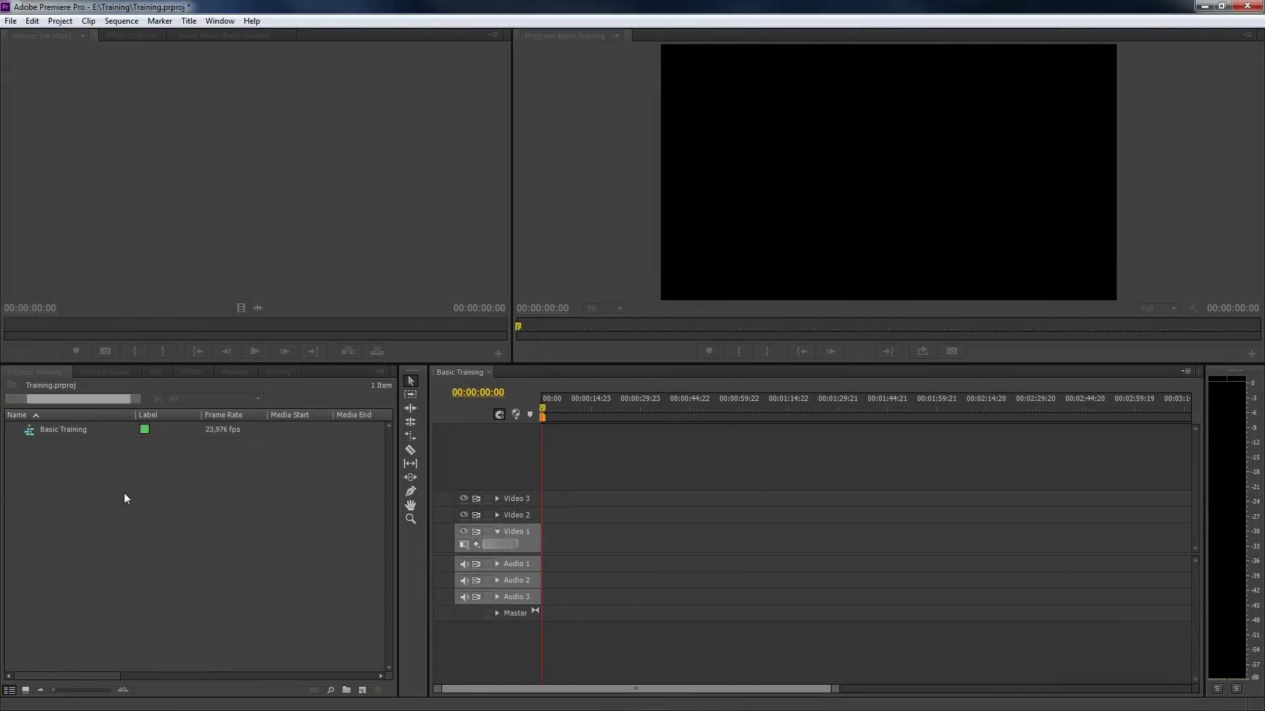
Load Riding Car.MOV in the Source monitor, play and stop it, then step one frame forward and two back.
left_click(105, 512)
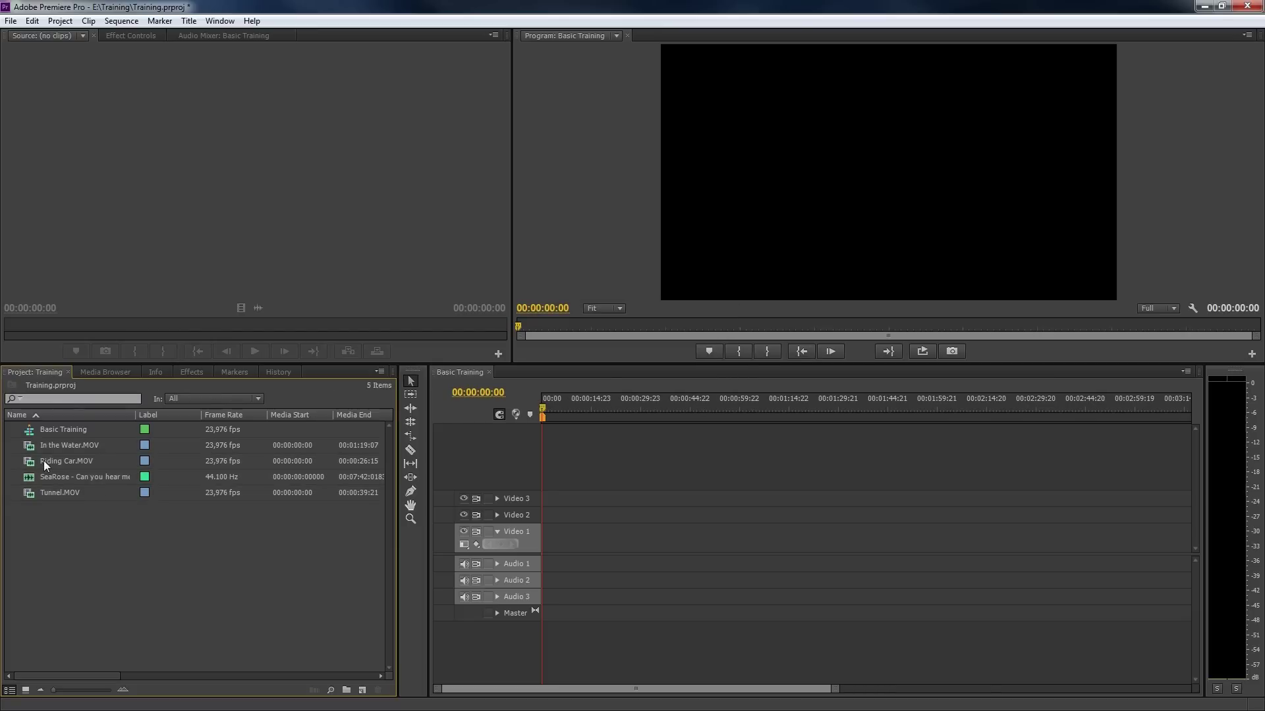
double_click(44, 459)
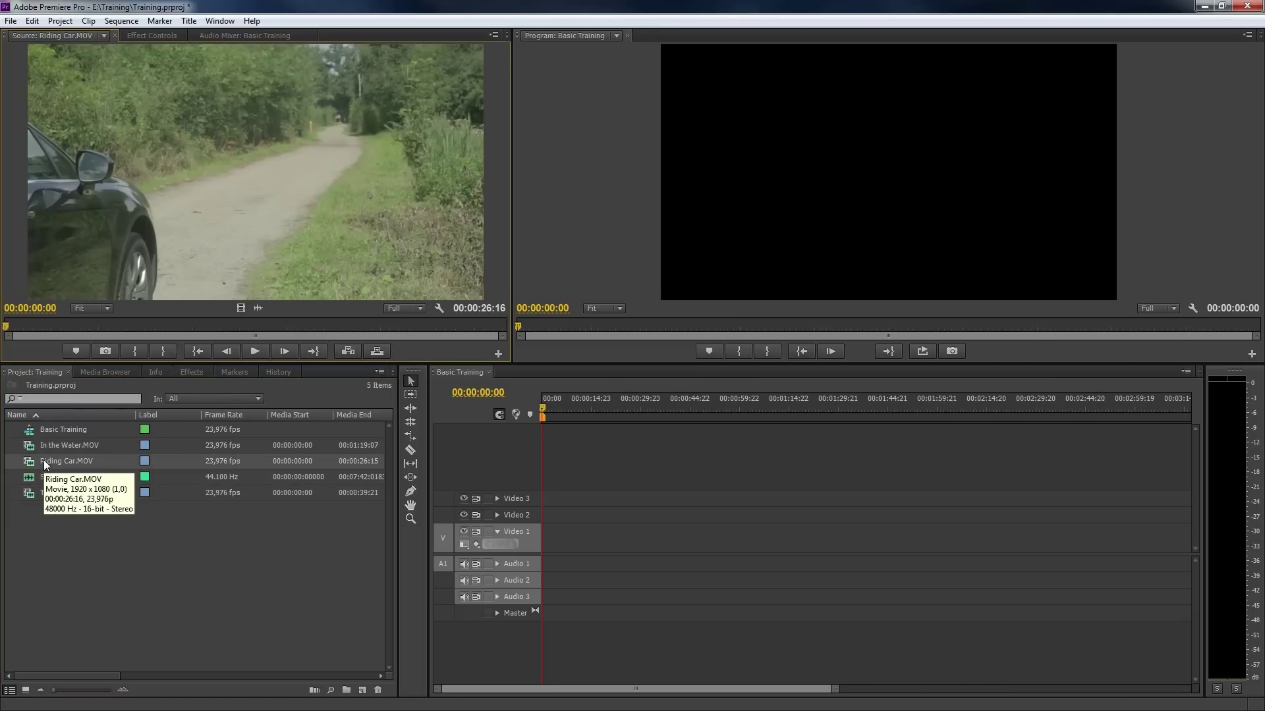
left_click(259, 351)
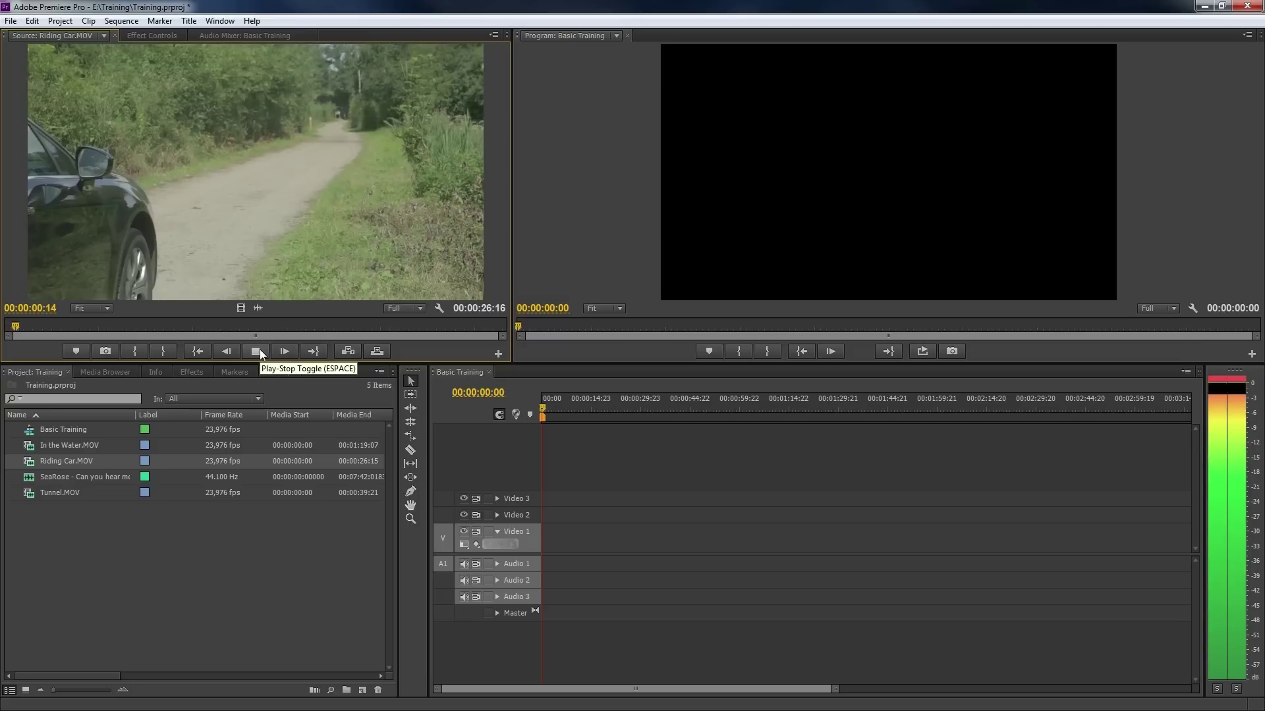
left_click(261, 352)
left_click(289, 351)
left_click(288, 351)
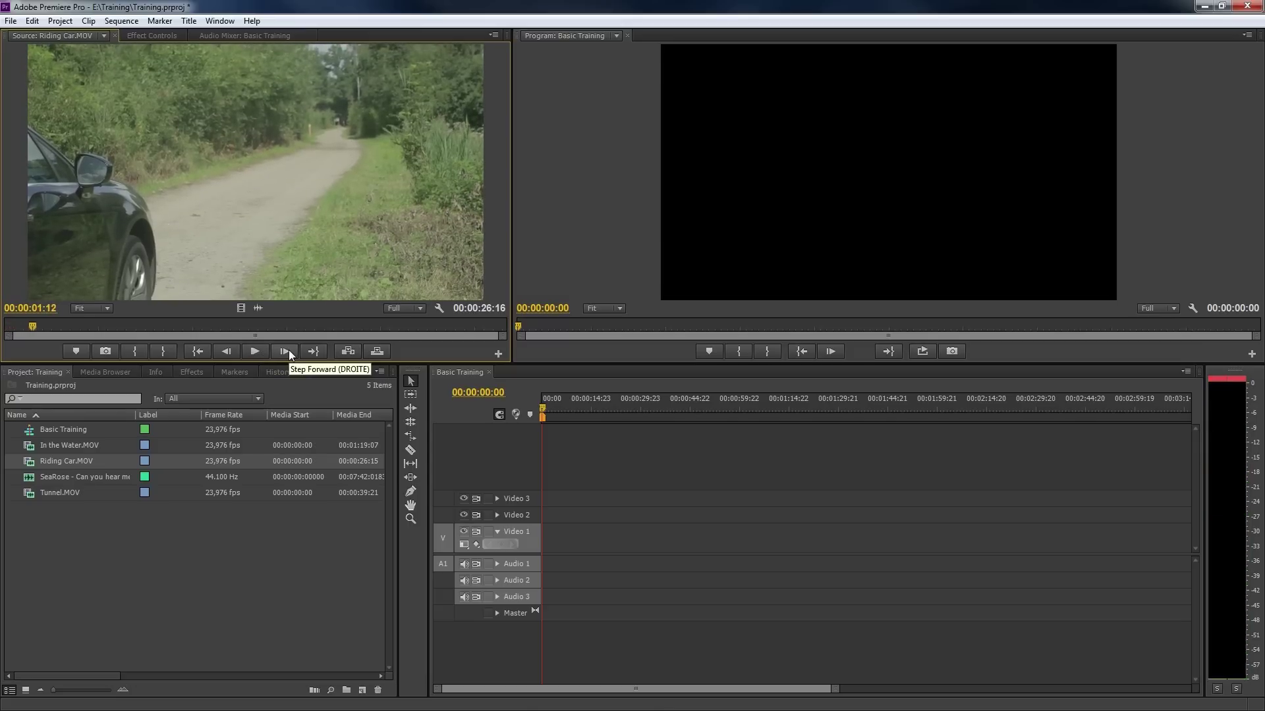
left_click(227, 351)
left_click(228, 351)
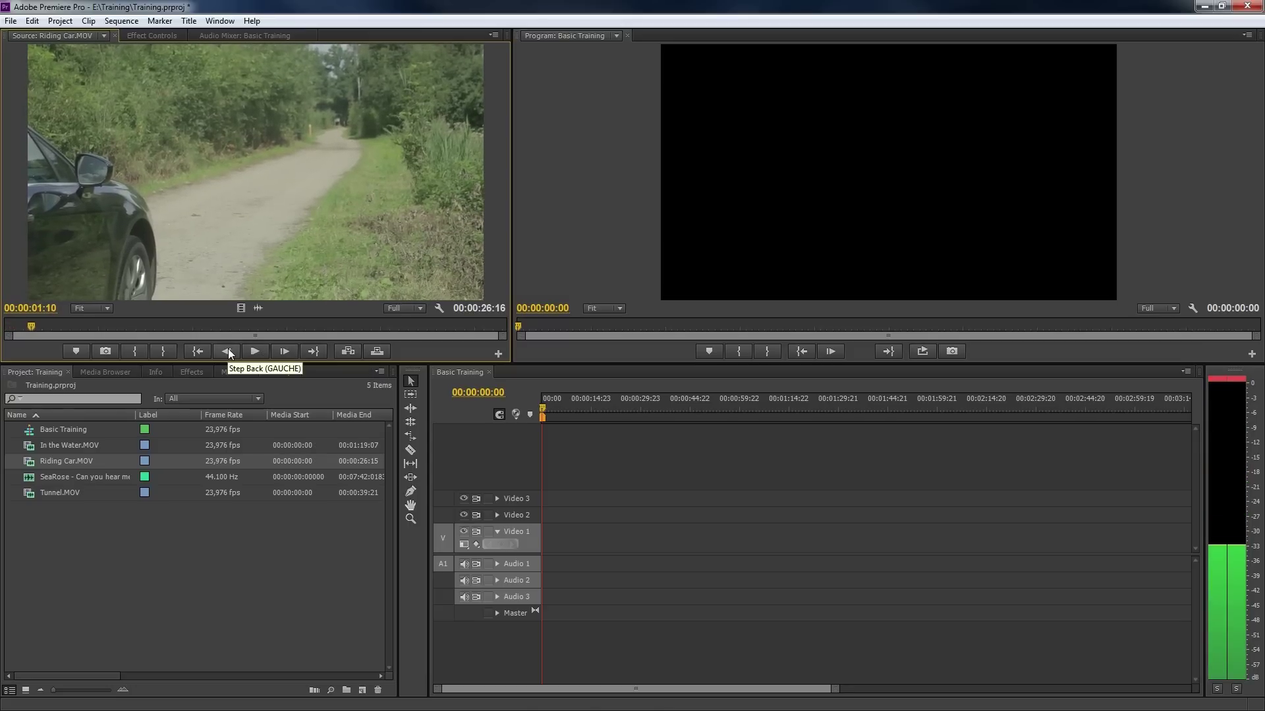
Drag the Export Frame button out of the Source monitor transport bar in the Button Editor and confirm.
left_click(501, 357)
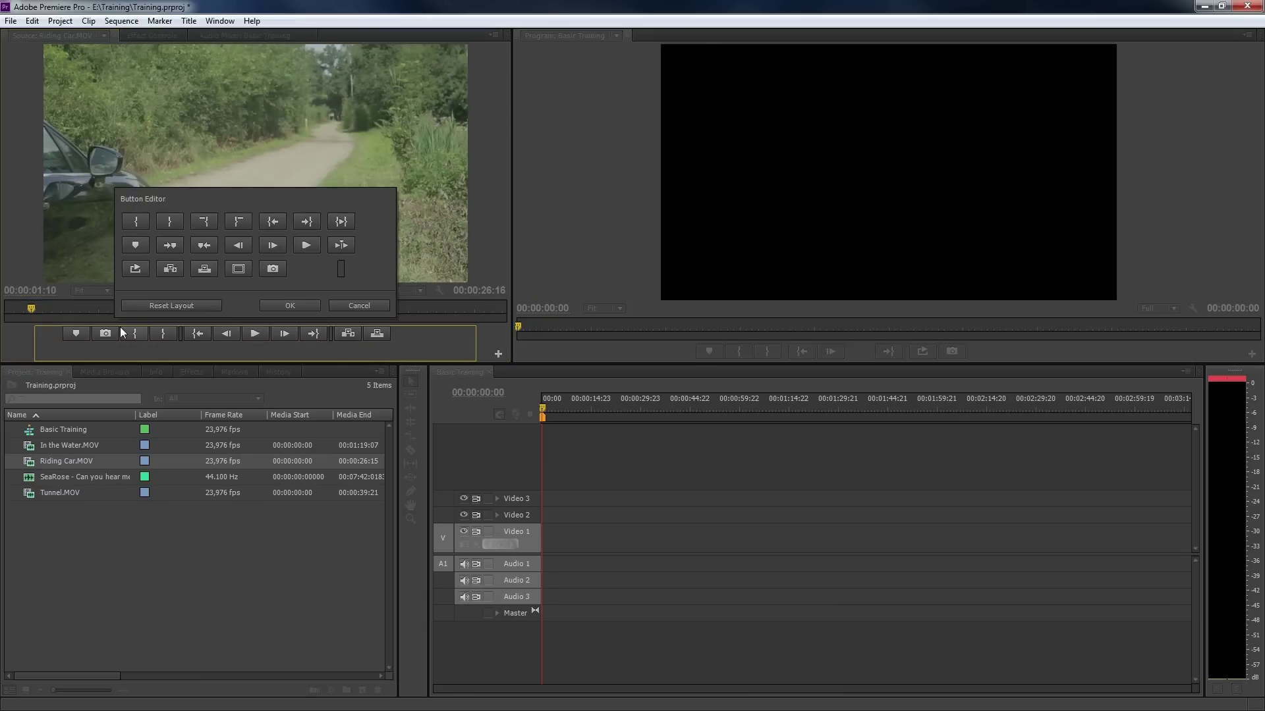
mouse_move(106, 333)
left_mouse_down()
mouse_move(241, 304)
mouse_move(287, 278)
mouse_move(122, 332)
left_mouse_up()
left_click(290, 305)
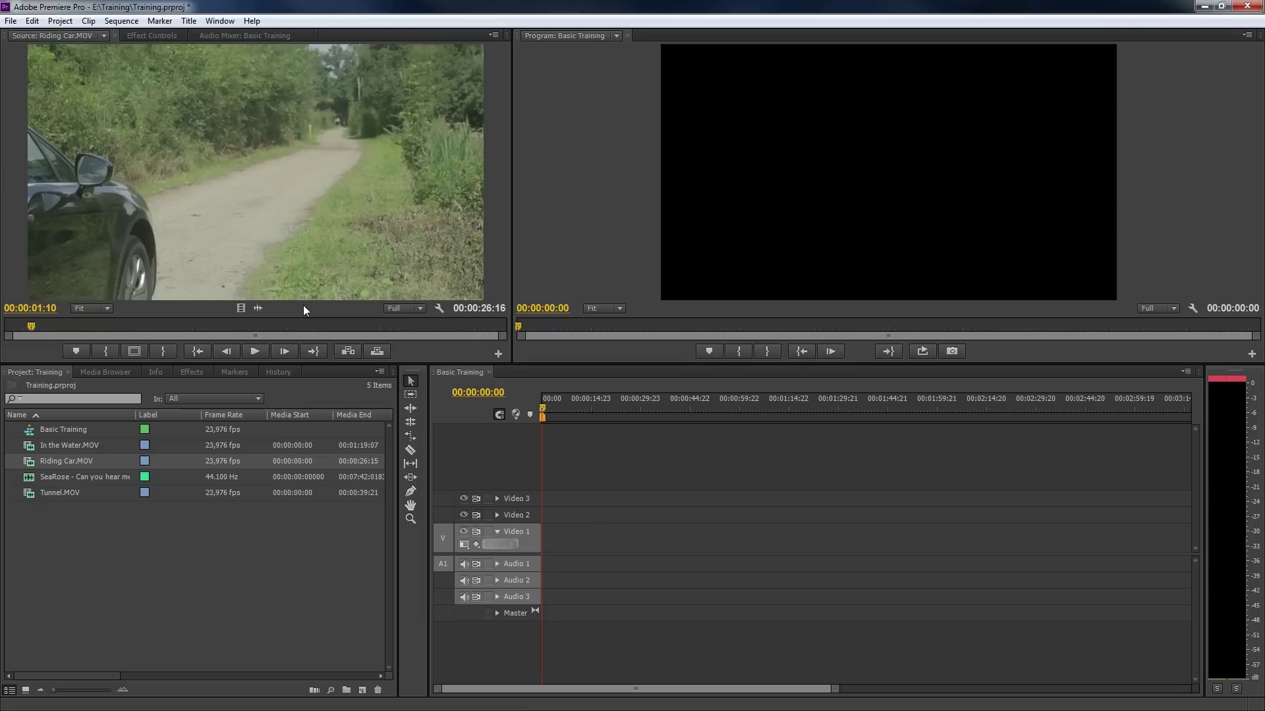
Scrub to about 00:00:22:15, then shuttle the Riding Car clip with J/K/L, pausing at 00:00:15:13.
left_click_drag(154, 322, 447, 326)
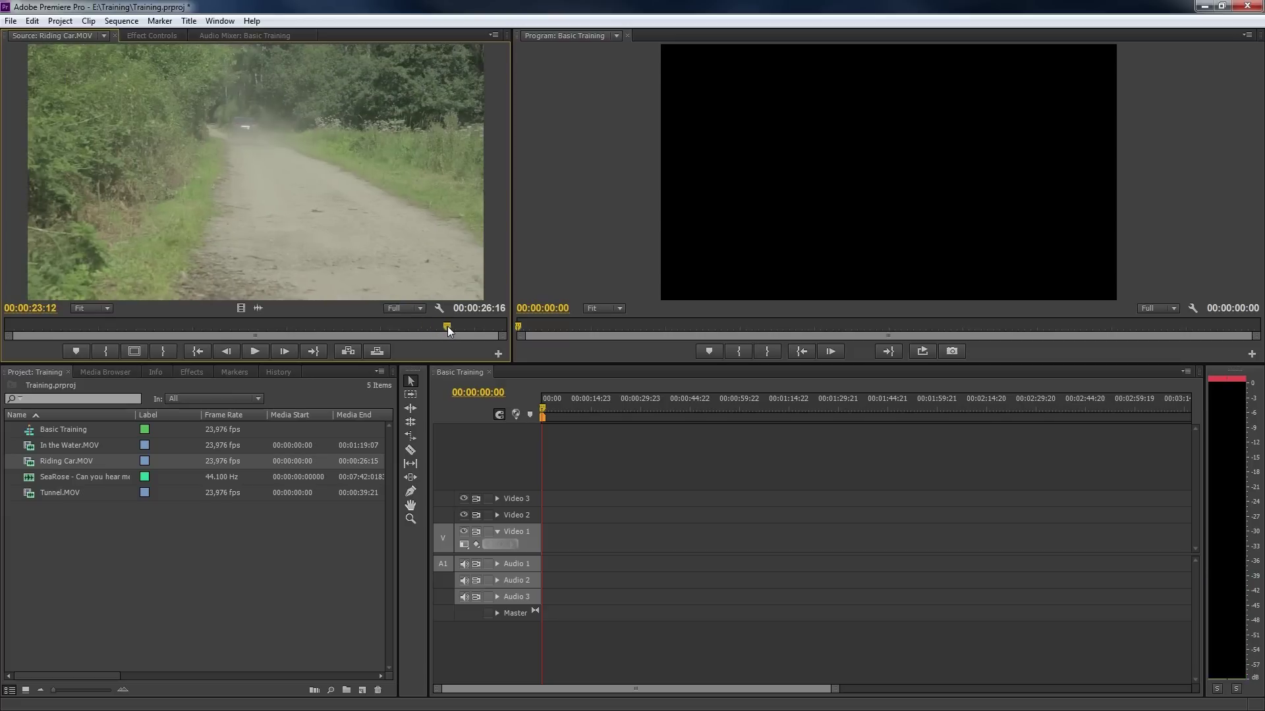
key("j")
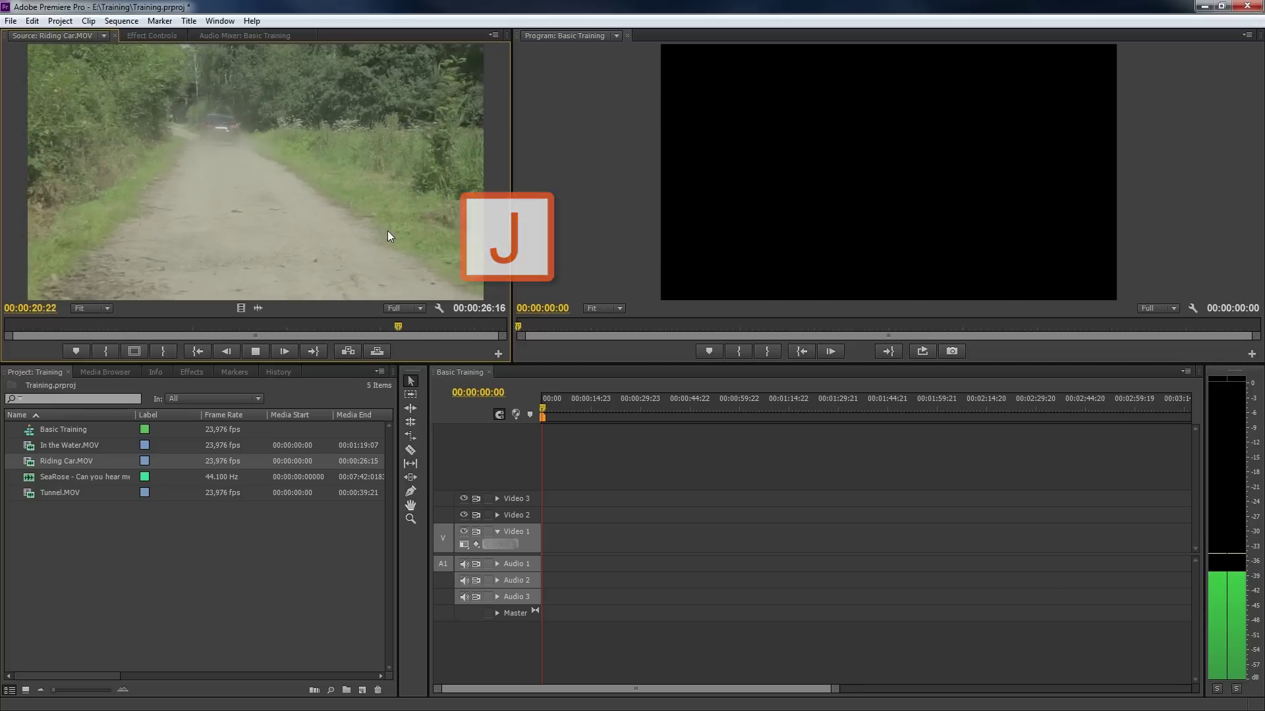
key("k")
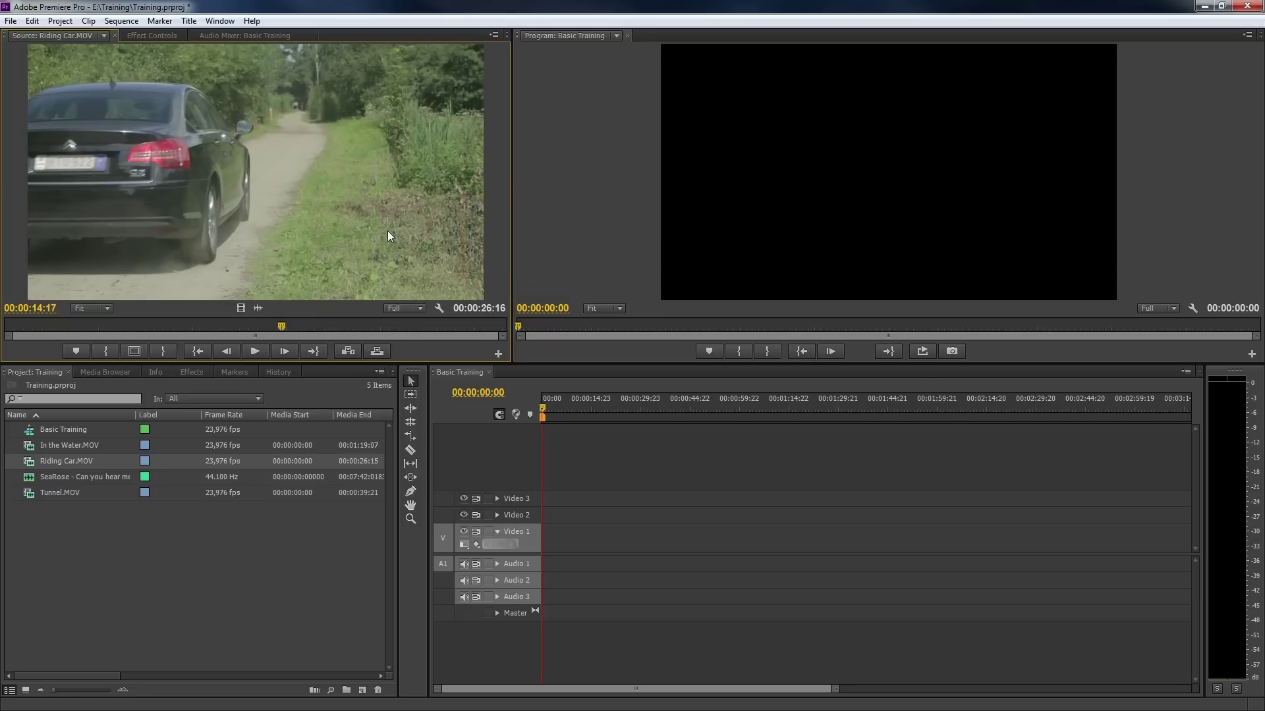
key("l")
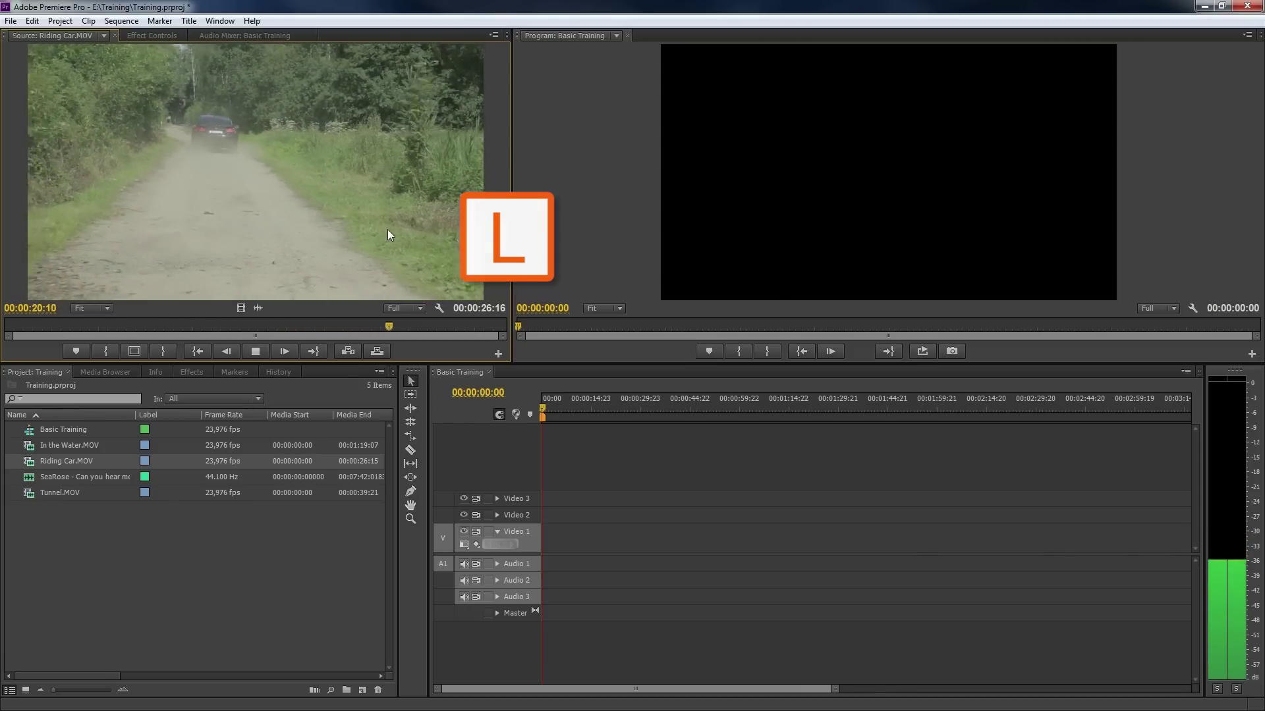
key("k")
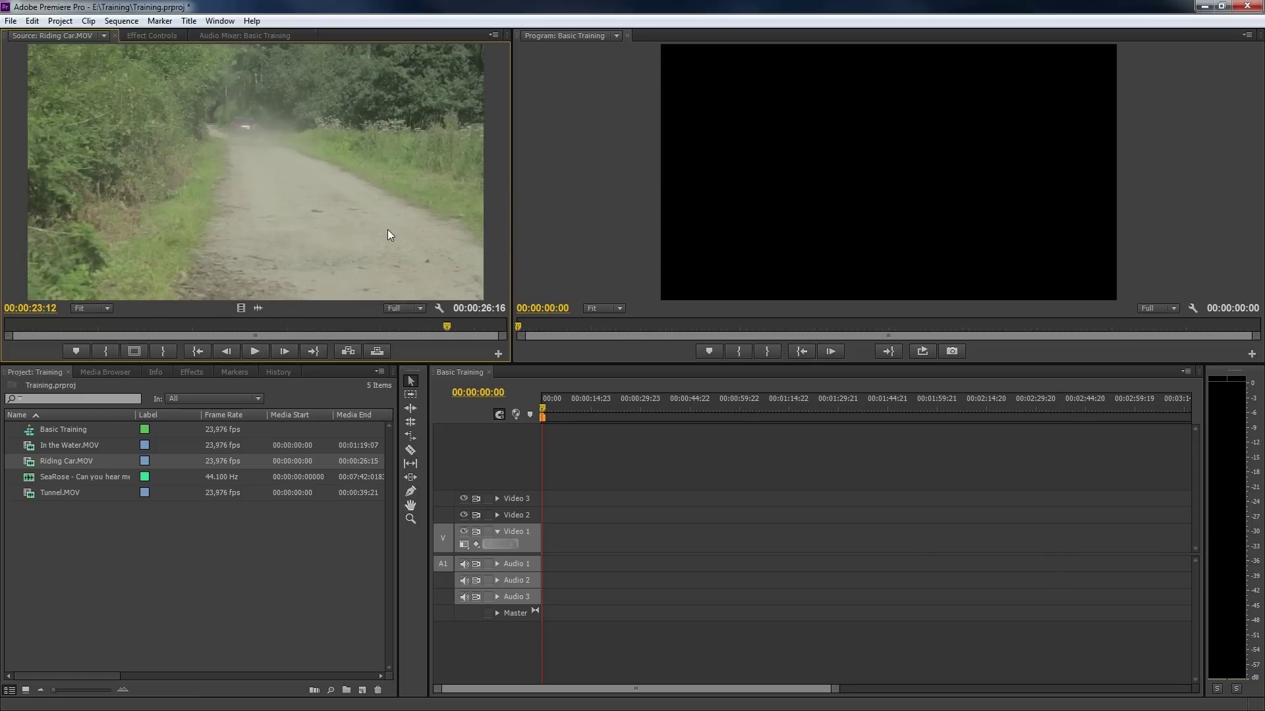
key("j")
key("j")
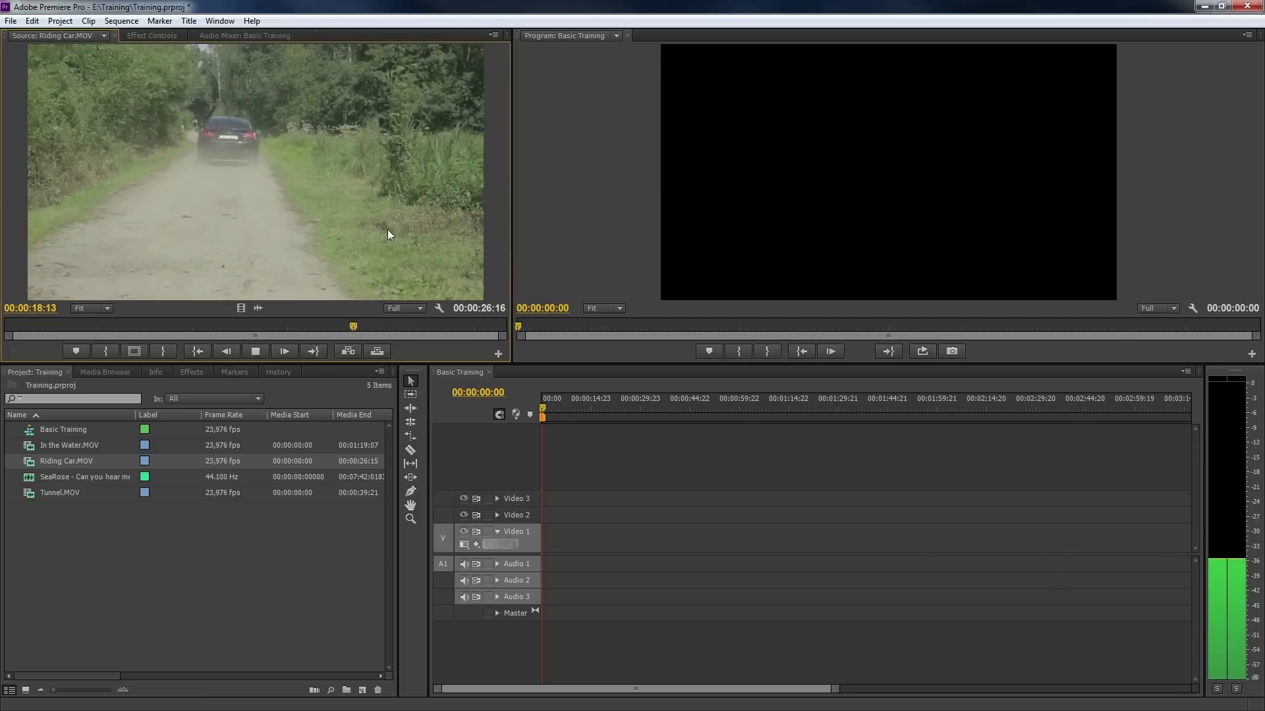
key("k")
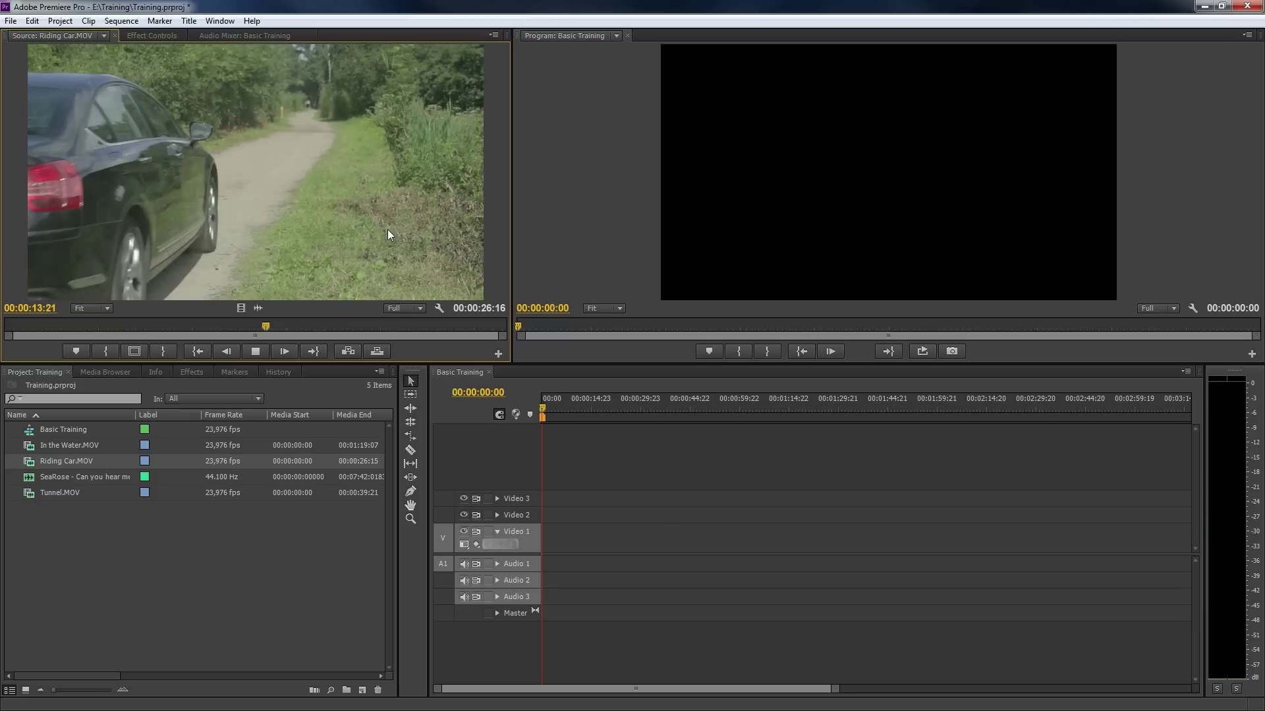
key("l")
key("l")
key("l")
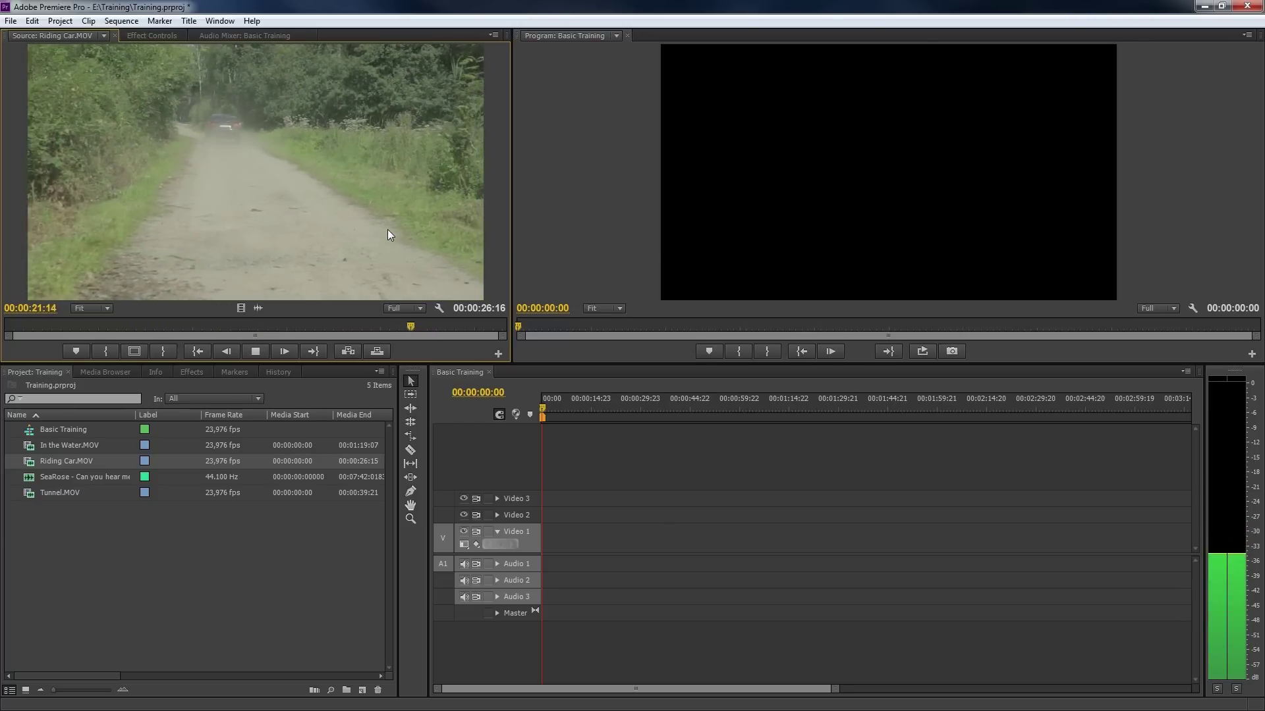
key("j")
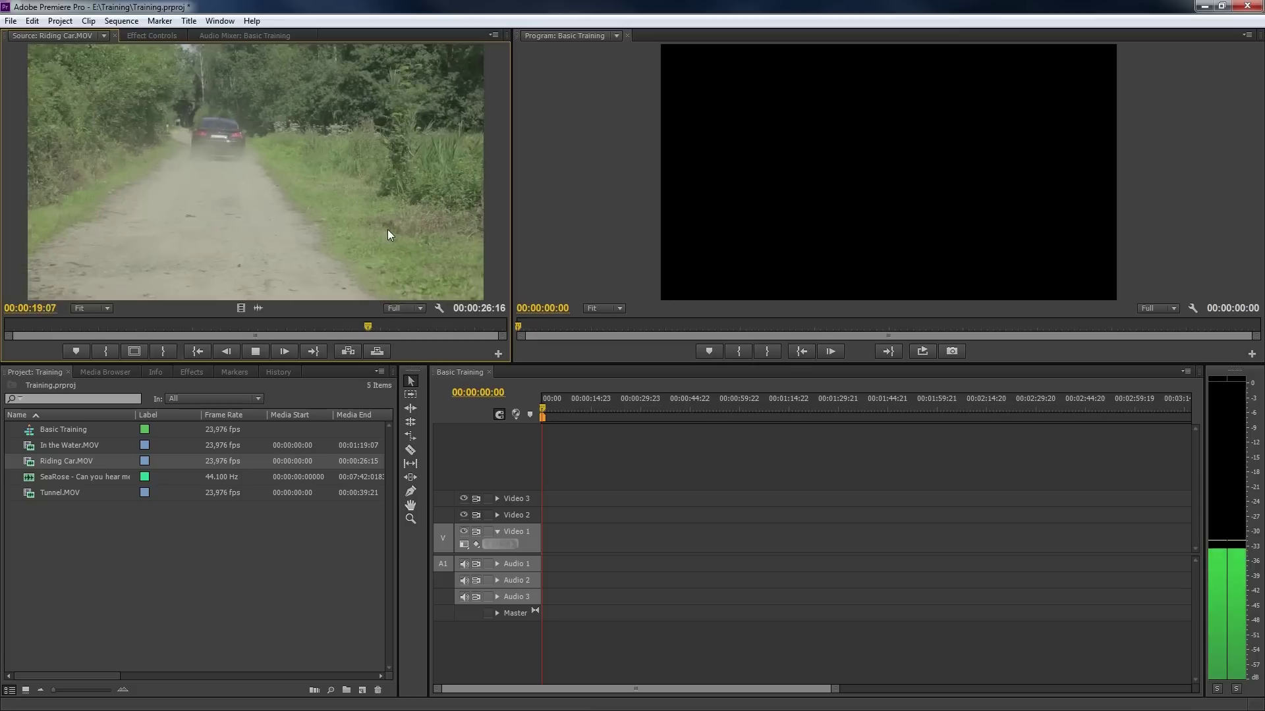
key("k")
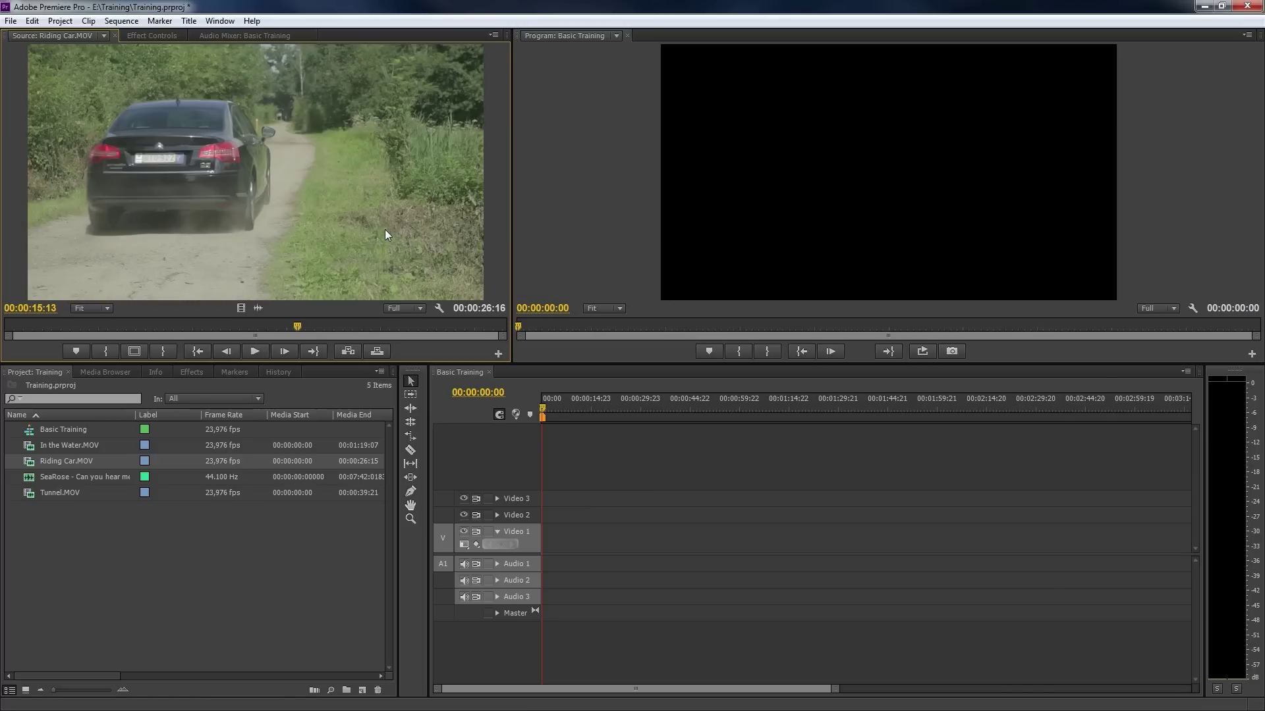
Set the Riding Car In point at 00:00:13:18, then scrub forward toward the shot's end.
left_click_drag(297, 327, 260, 322)
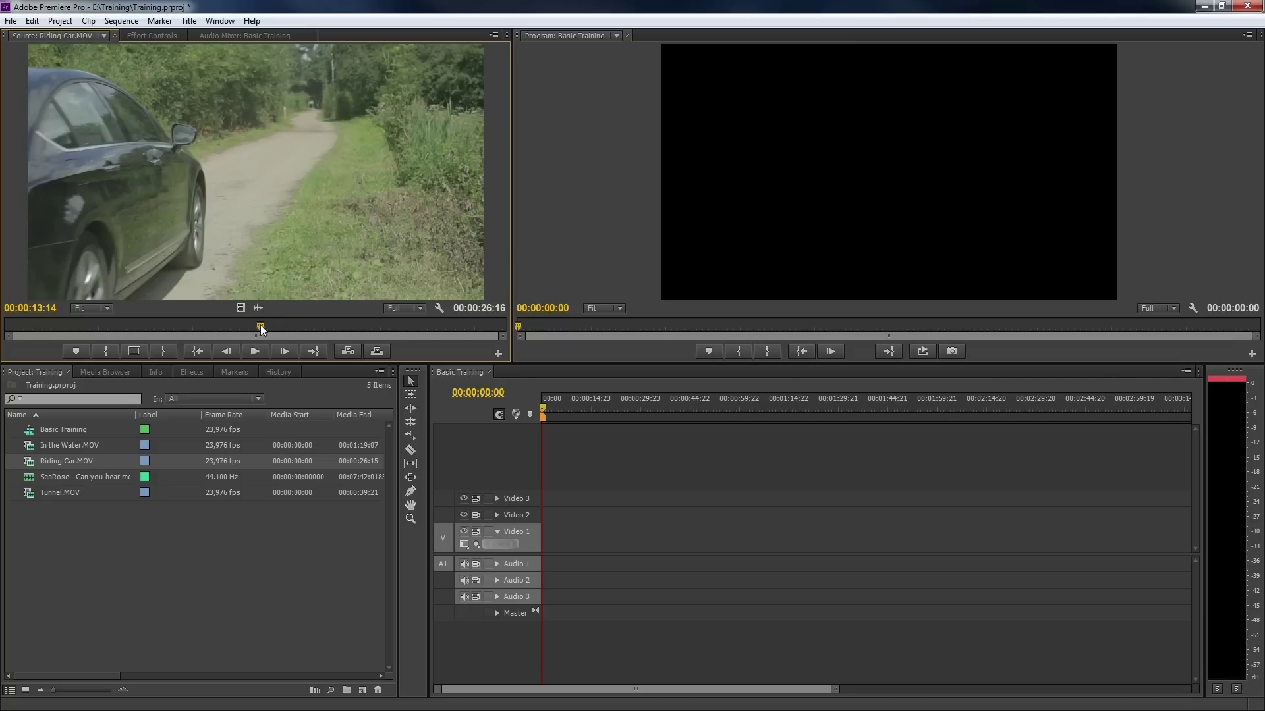
left_click_drag(248, 326, 262, 323)
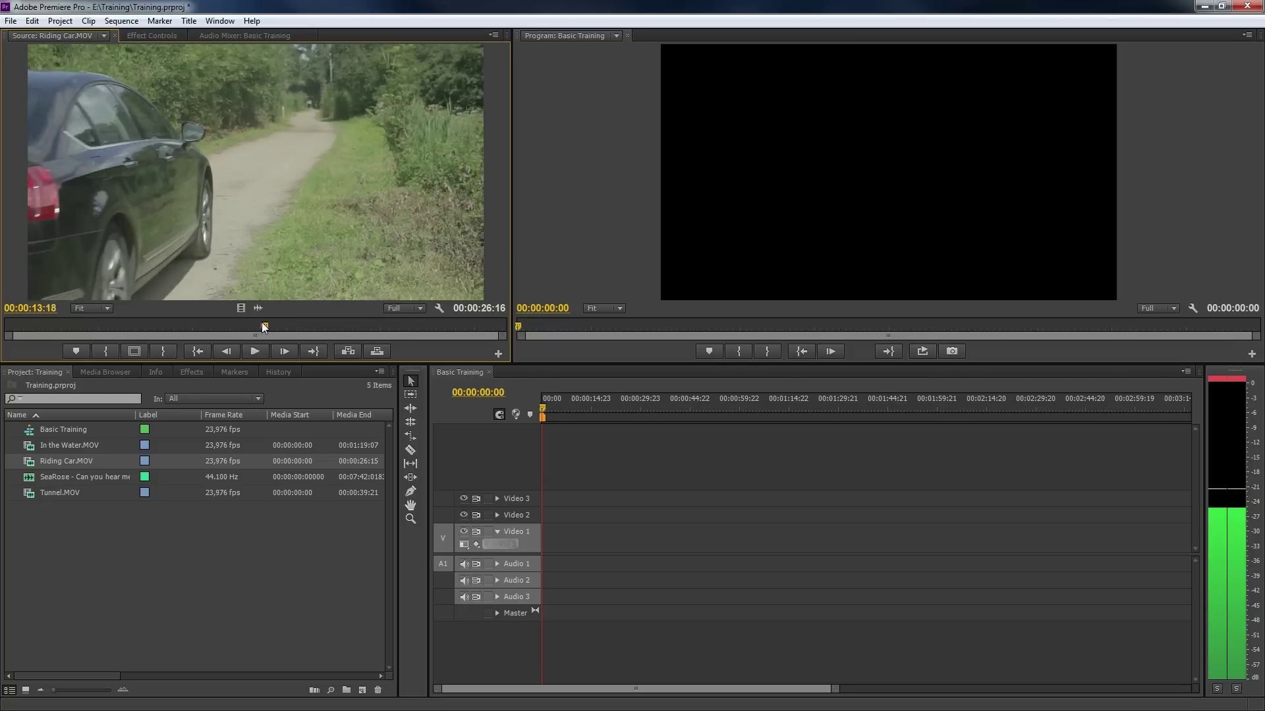
left_click(108, 351)
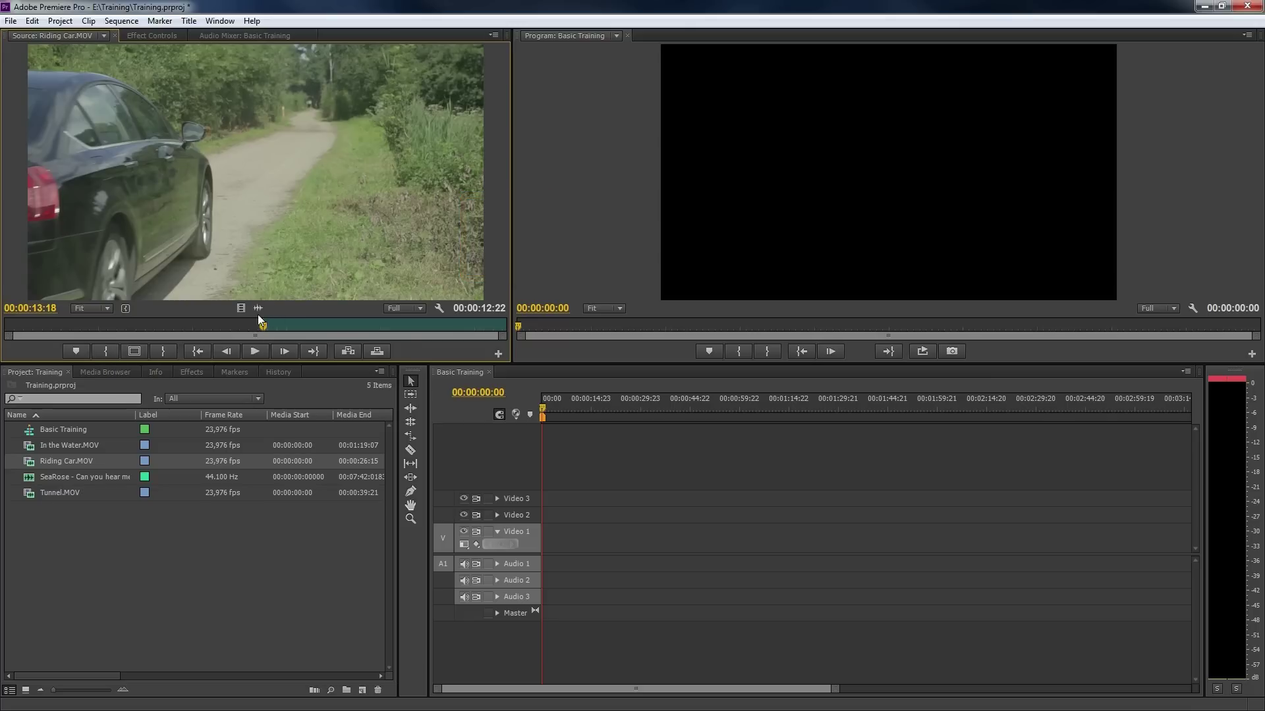
left_click_drag(264, 327, 394, 327)
Mark Out at 00:00:20:15, test insert, video-only and audio-only edits, then select those timeline clips.
key("o")
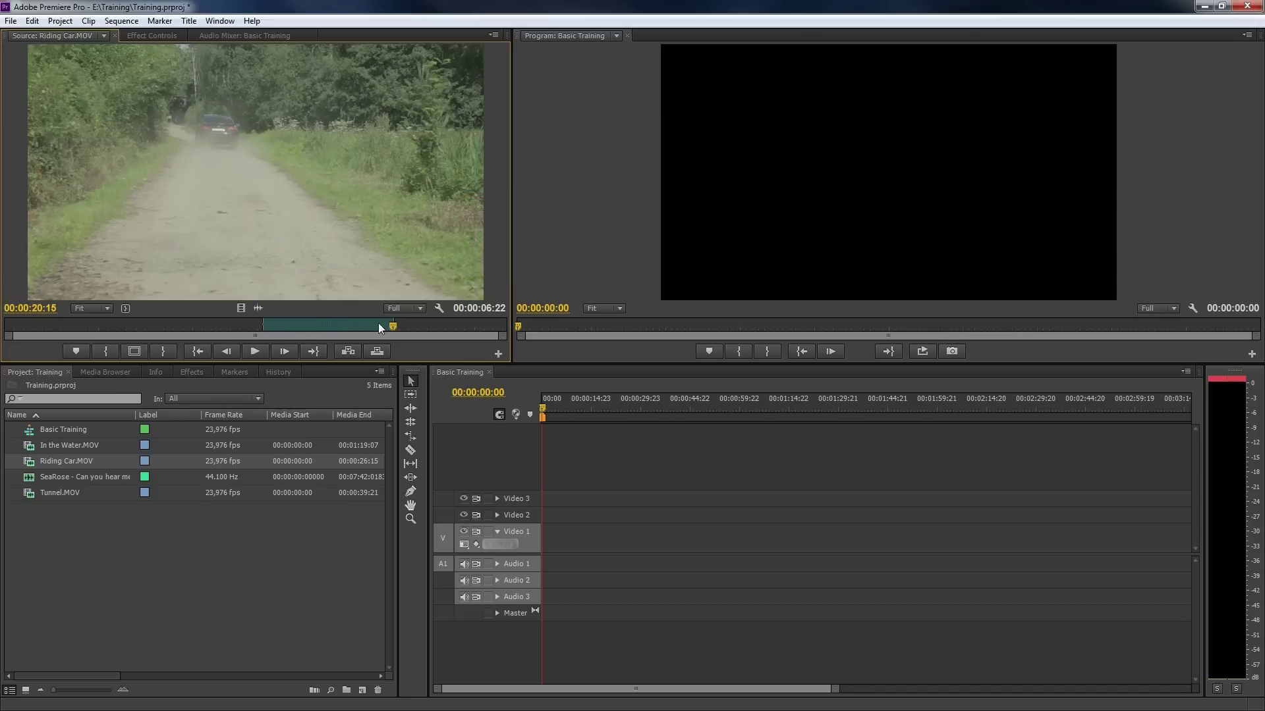
key("comma")
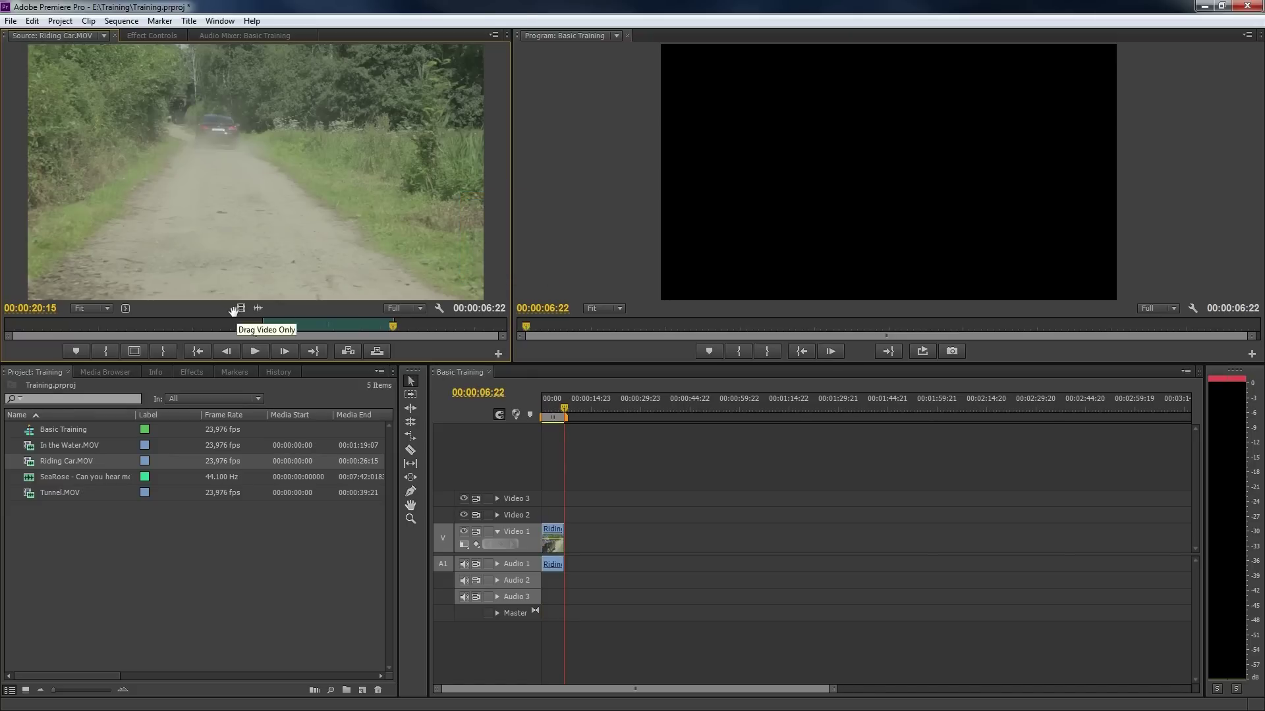
left_click_drag(241, 310, 586, 545)
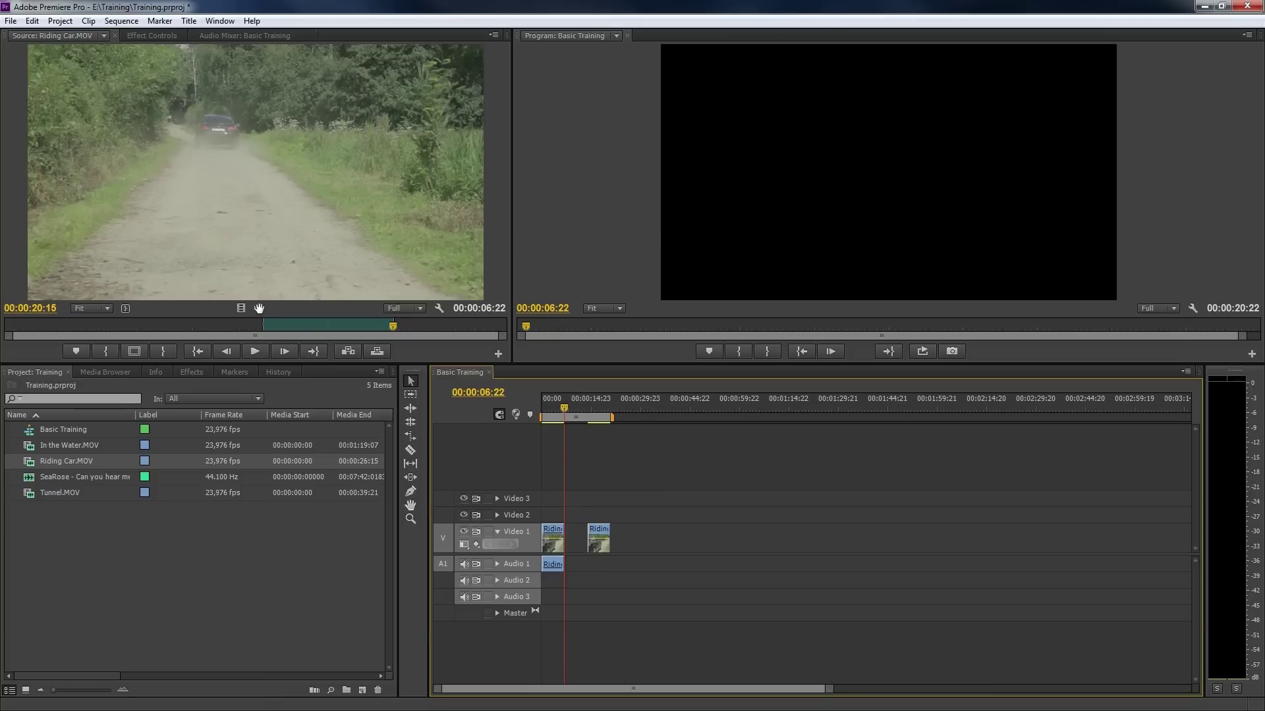
left_click_drag(259, 309, 649, 564)
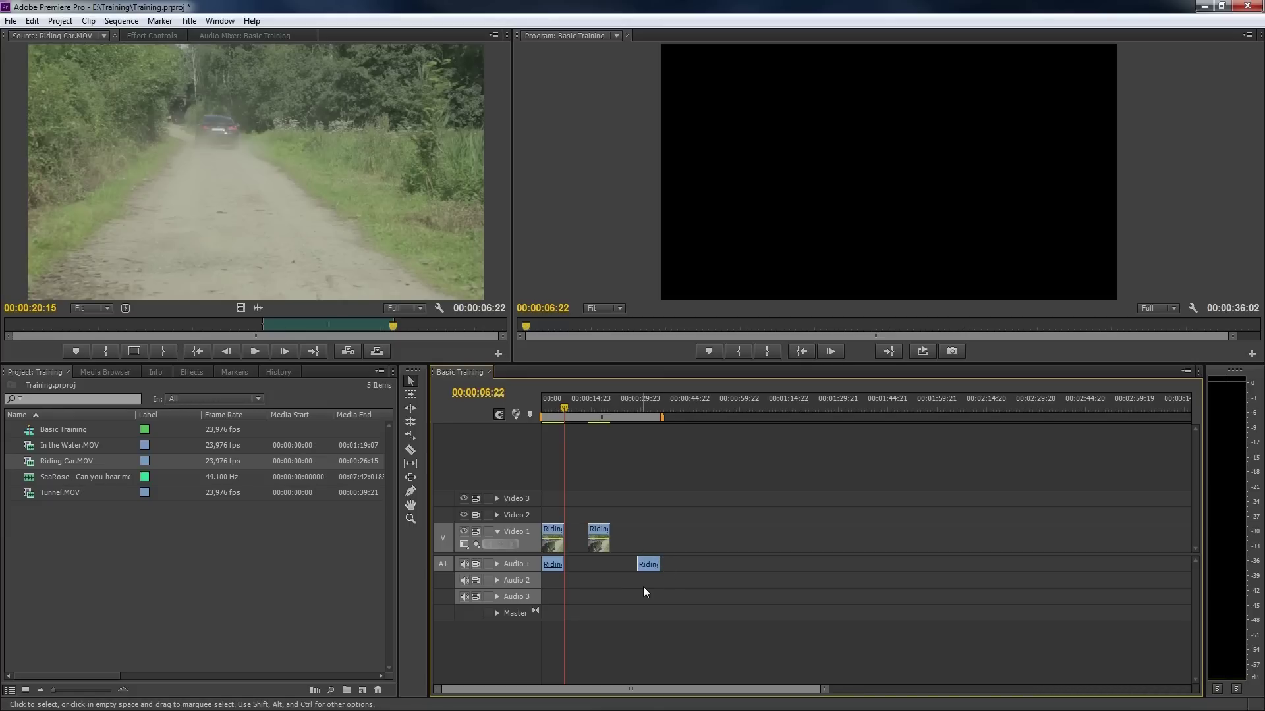
left_click_drag(659, 586, 536, 519)
Delete the test clips, overwrite the trimmed Riding Car clip at 00:00:00, and play the sequence with J/L.
key("Delete")
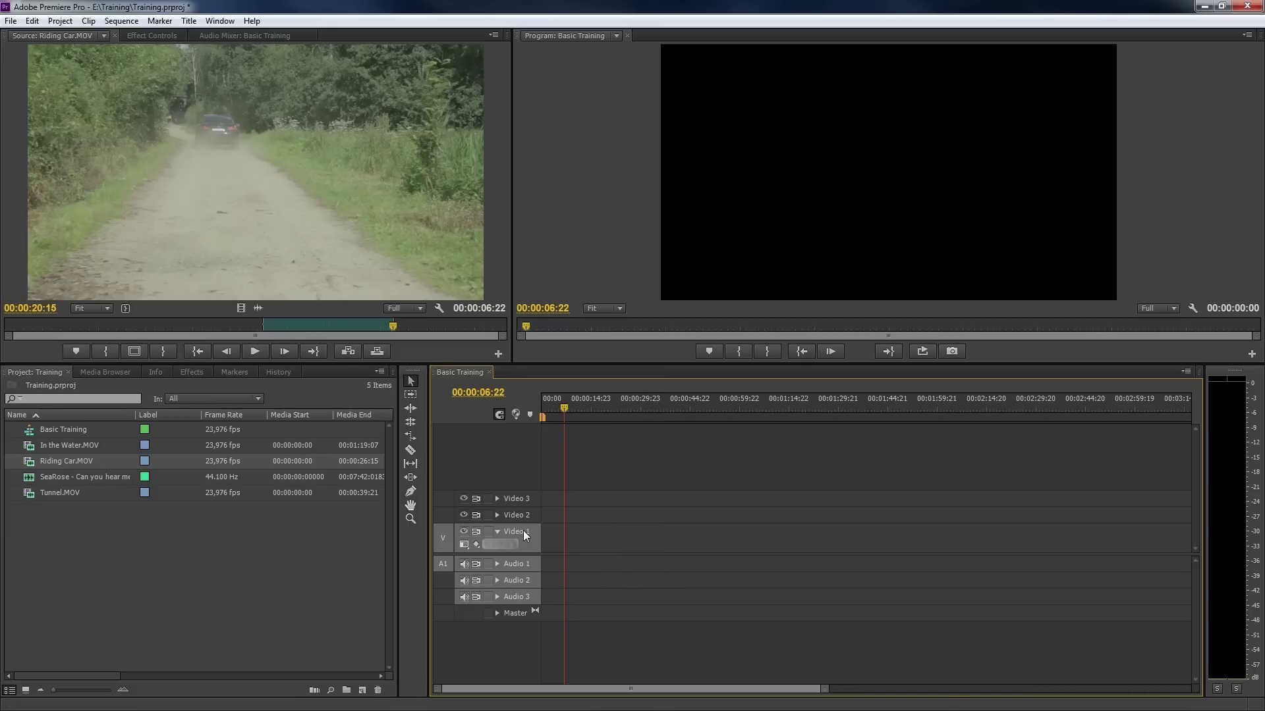
left_click_drag(296, 260, 538, 538)
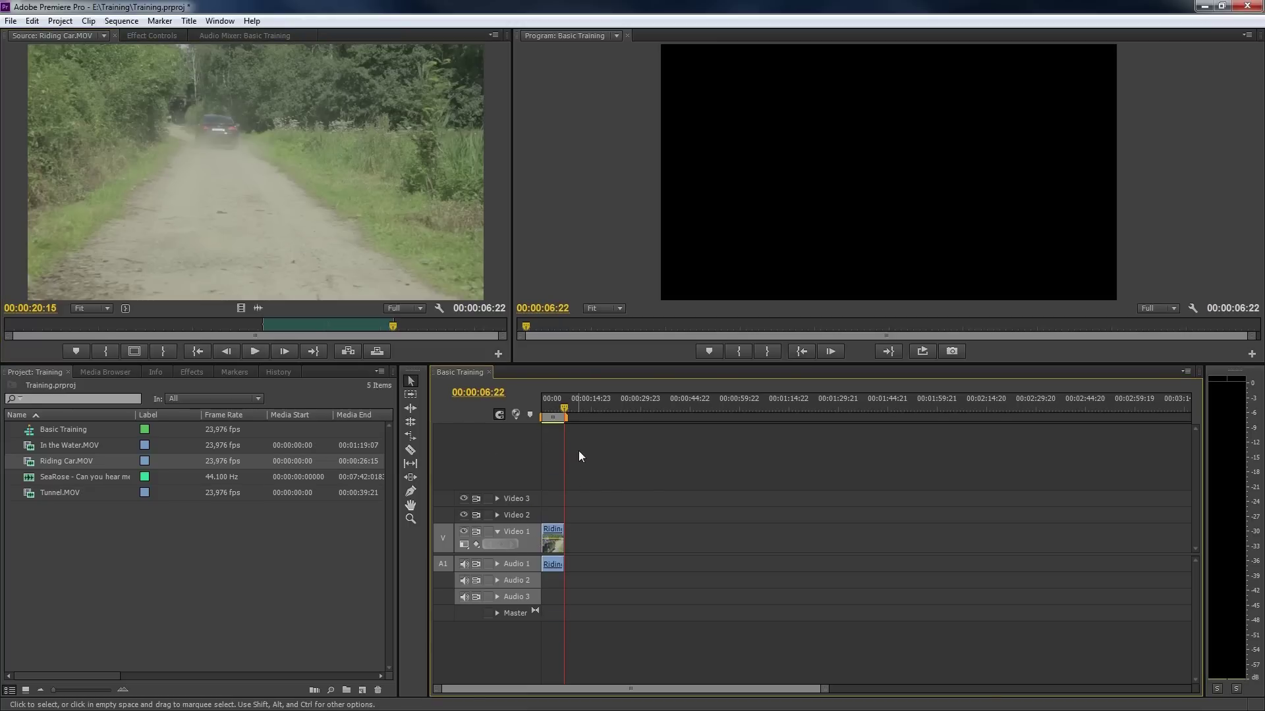
key("j")
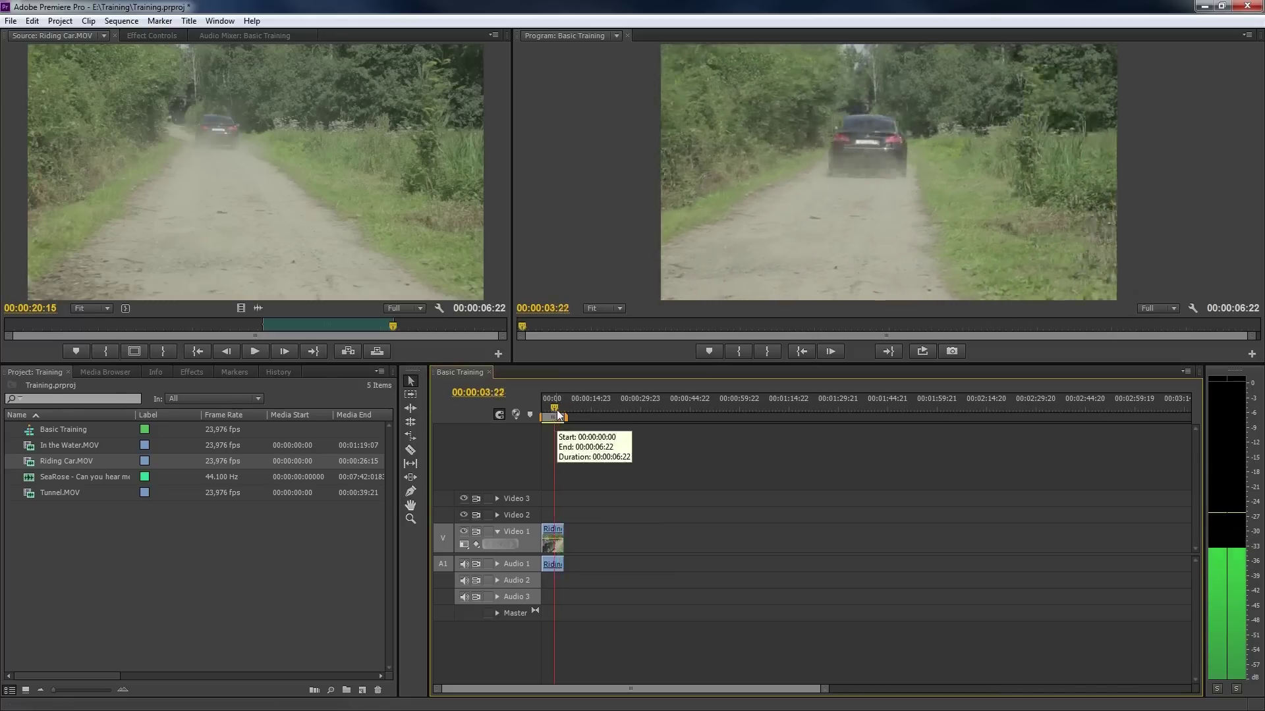
key("l")
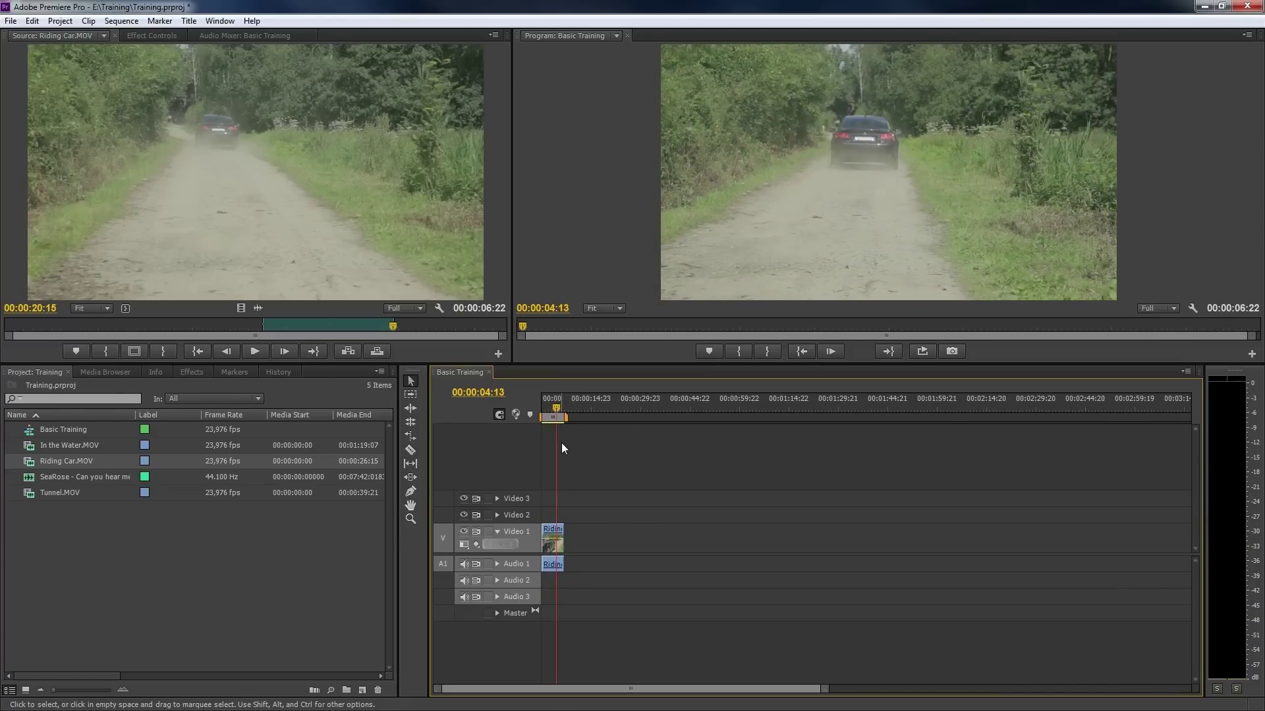
key("j")
key("j")
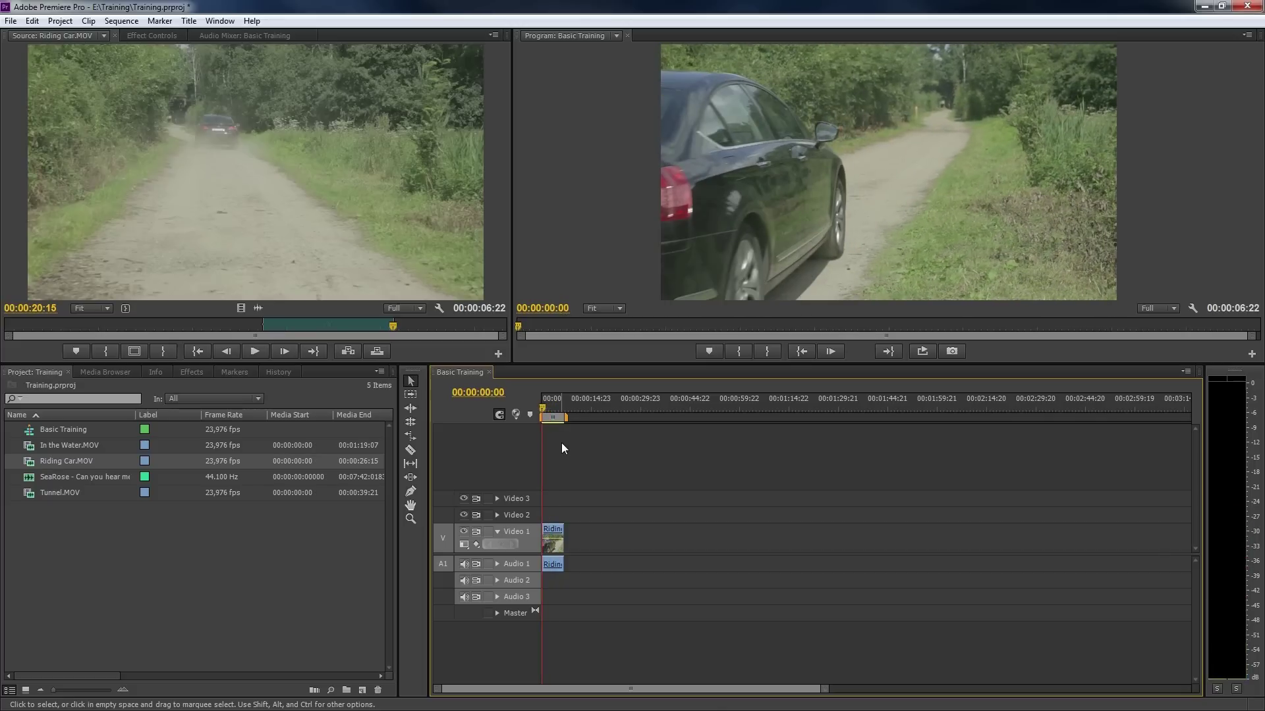
key("l")
key("l")
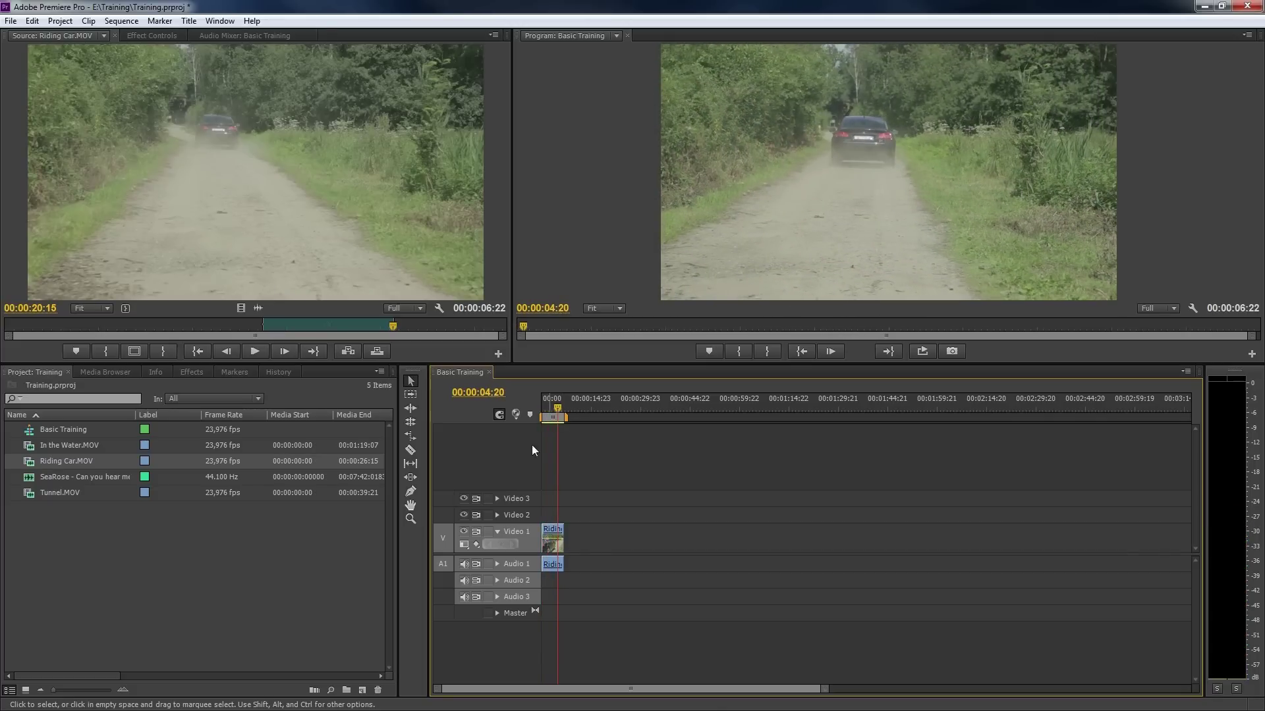
Load Tunnel.MOV, mark a 00:00:08:12 In/Out range, and park the sequence playhead at 00:00:03:05.
double_click(29, 493)
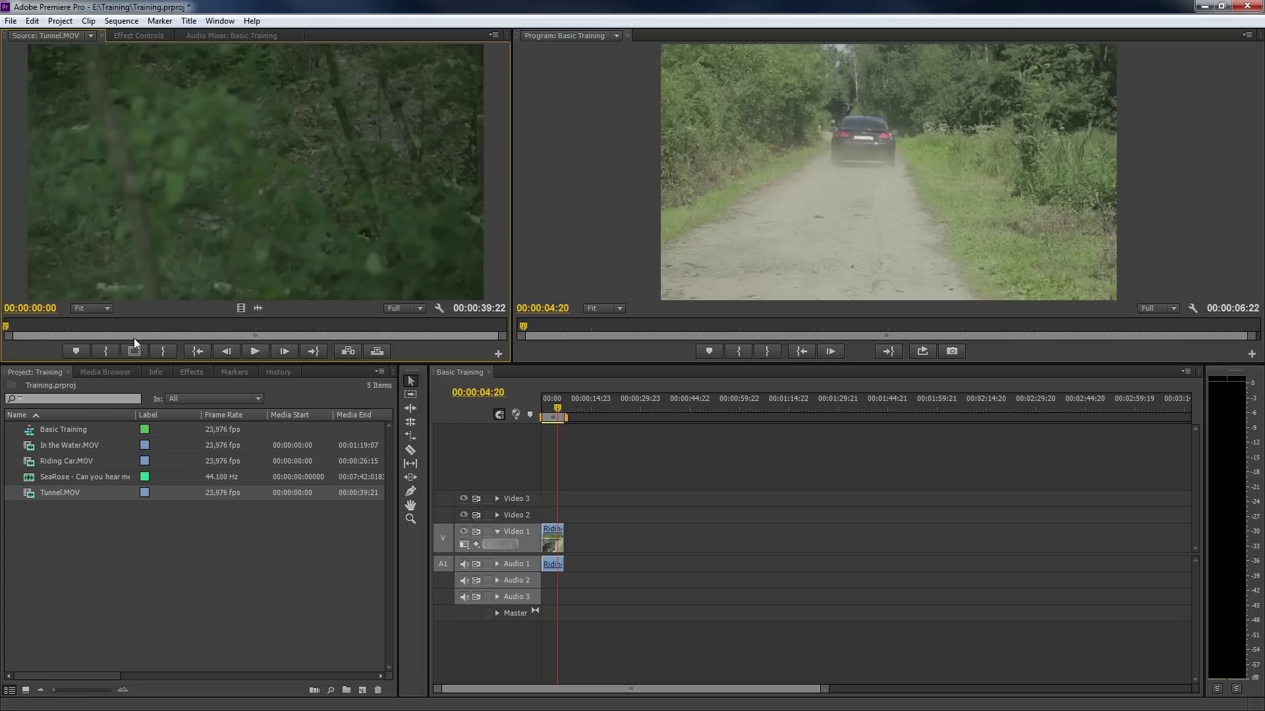
left_click_drag(150, 327, 295, 330)
key("i")
key("o")
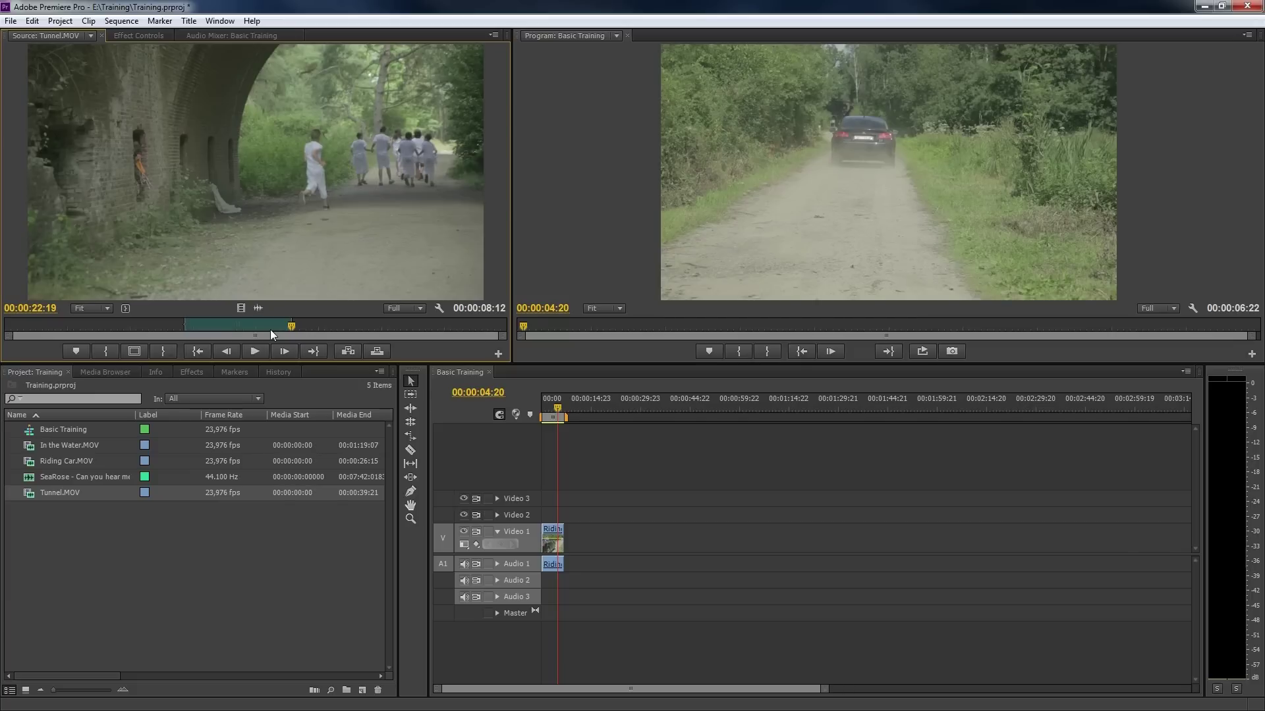
left_click(554, 410)
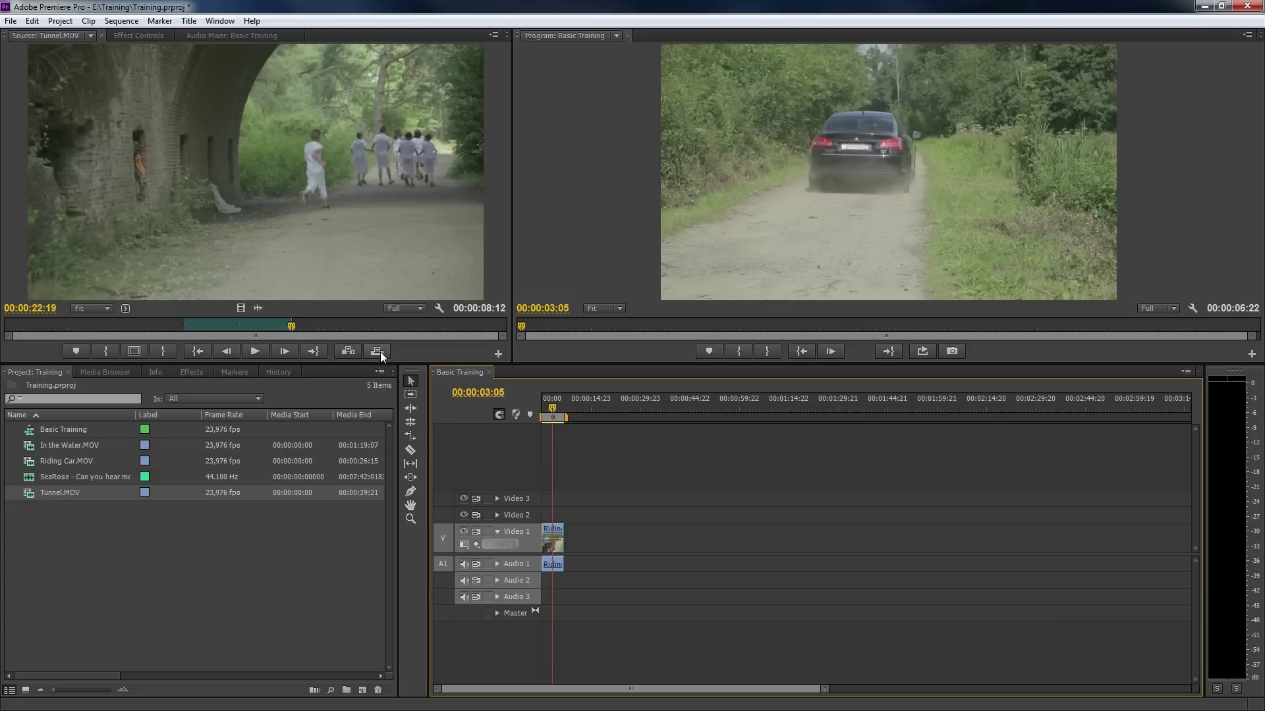
Overwrite the Tunnel range at 00:00:03:05, then scrub the sequence start to preview the tunnel shot.
key("semicolon")
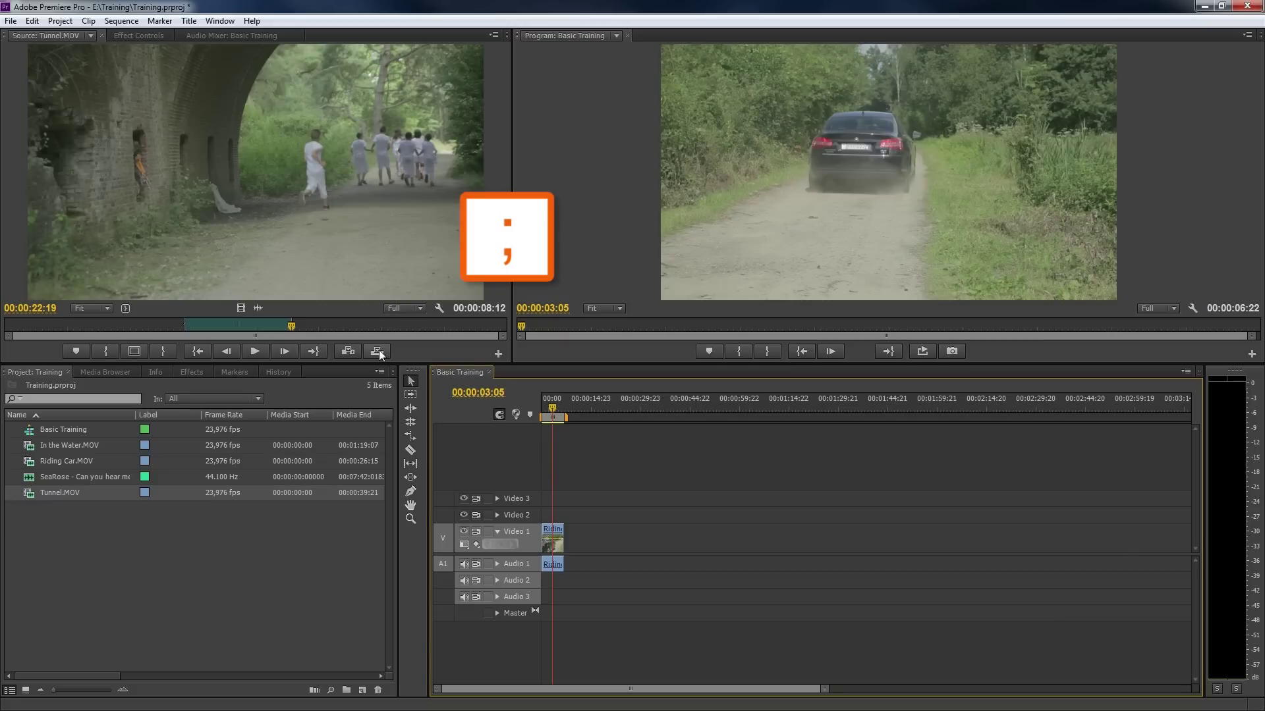
left_click(377, 353)
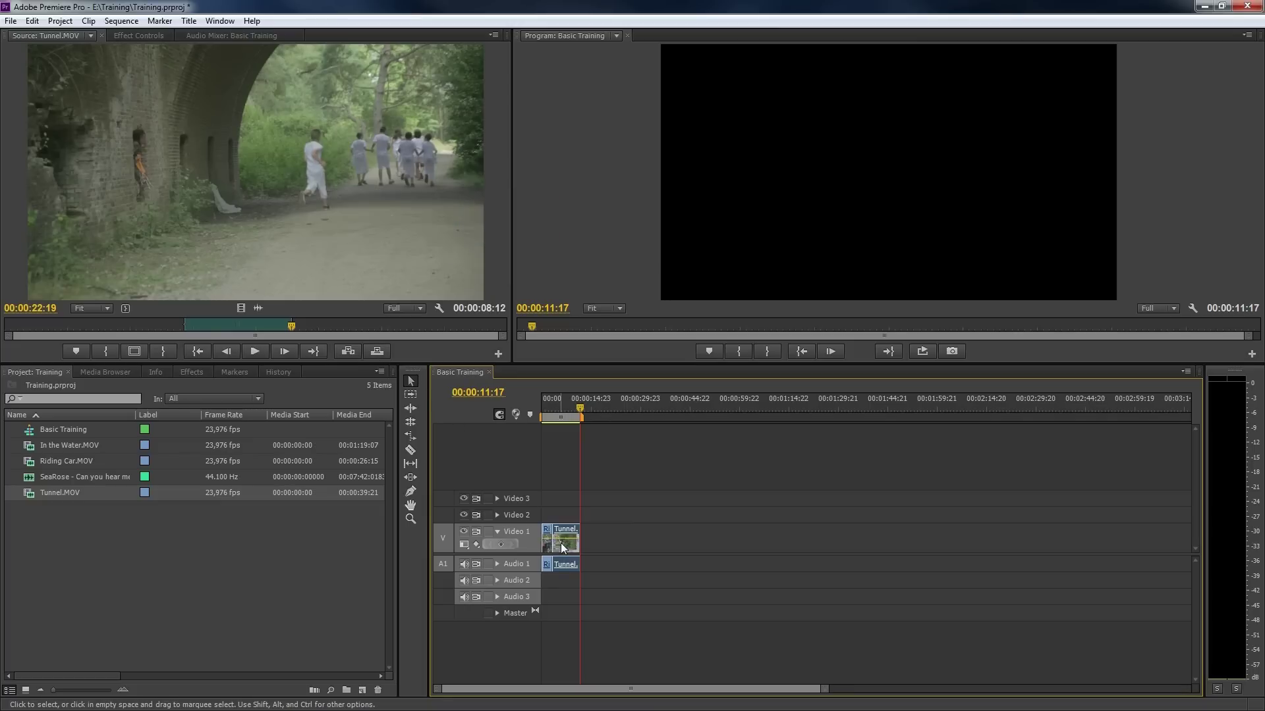
left_click(549, 404)
left_click_drag(549, 403, 558, 402)
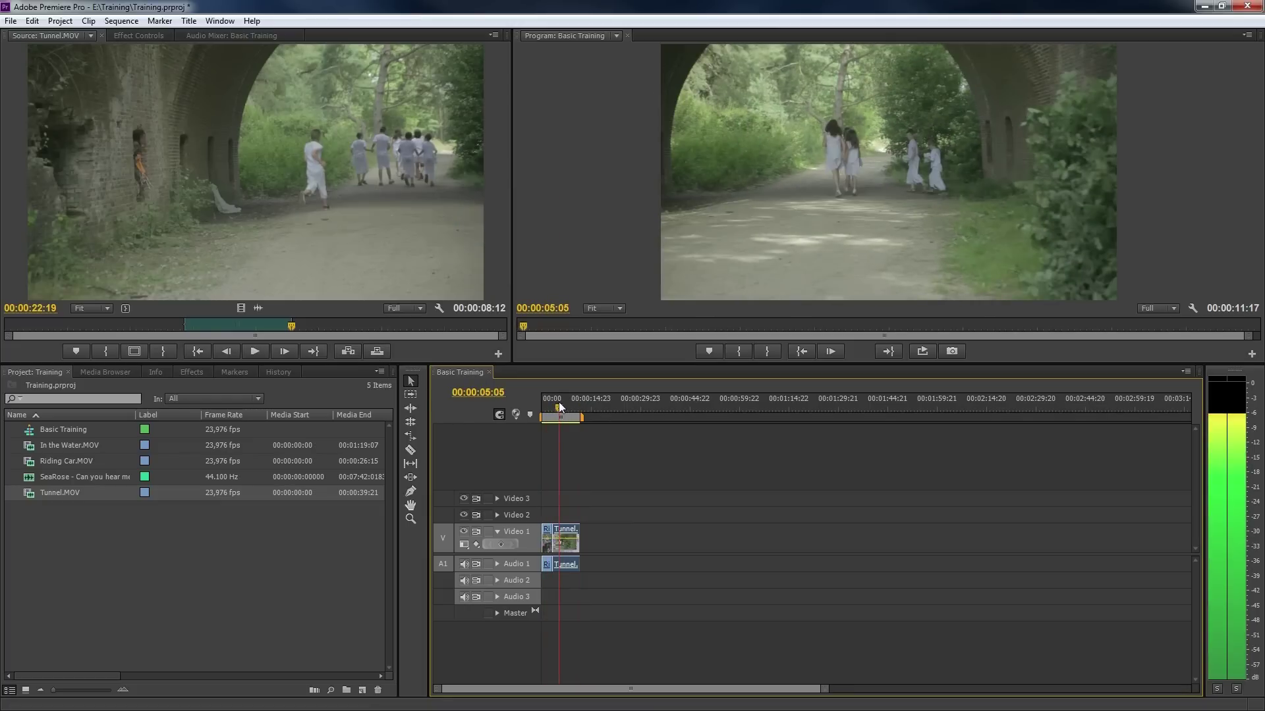